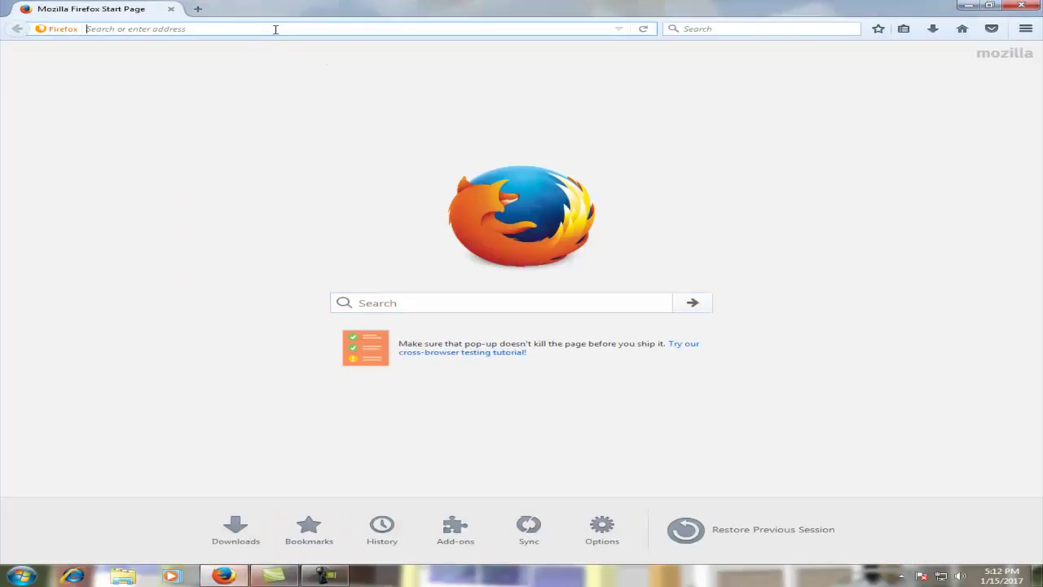
# Step: Go to Google and search for 'interior design in bangladesh email'
pyautogui.write('google.com/')
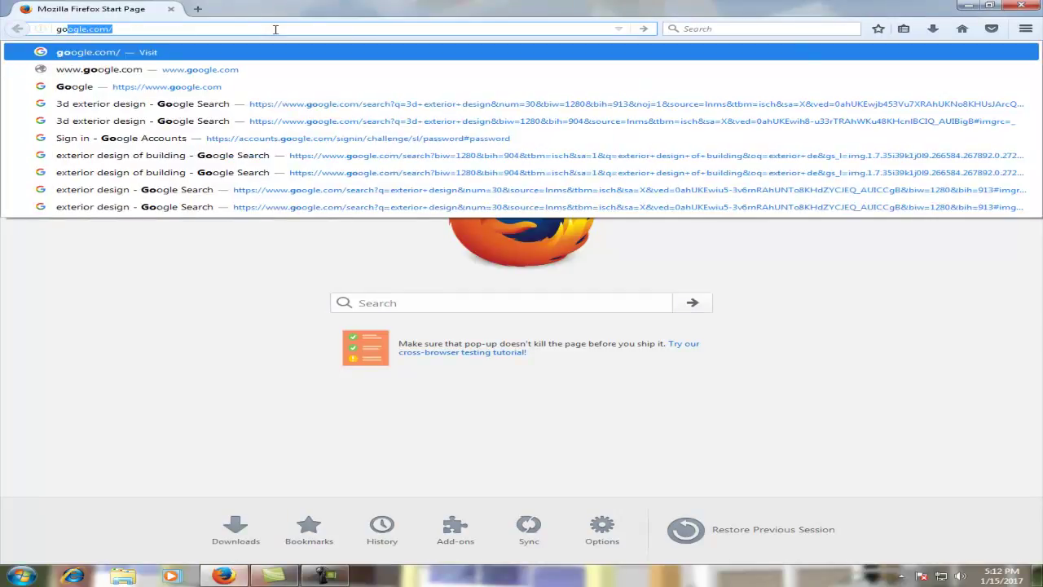
pyautogui.press('Return')
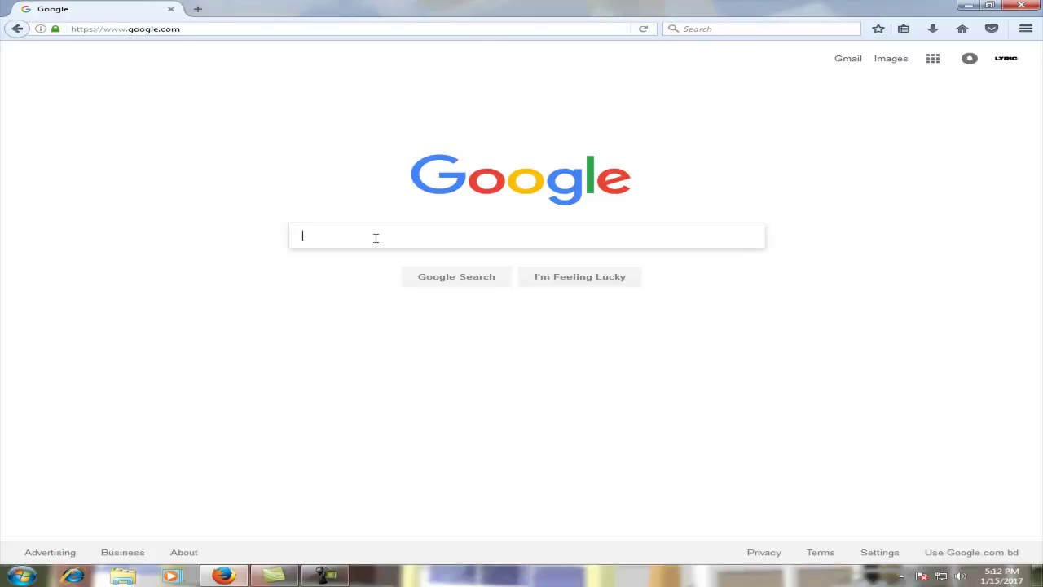
pyautogui.write('te')
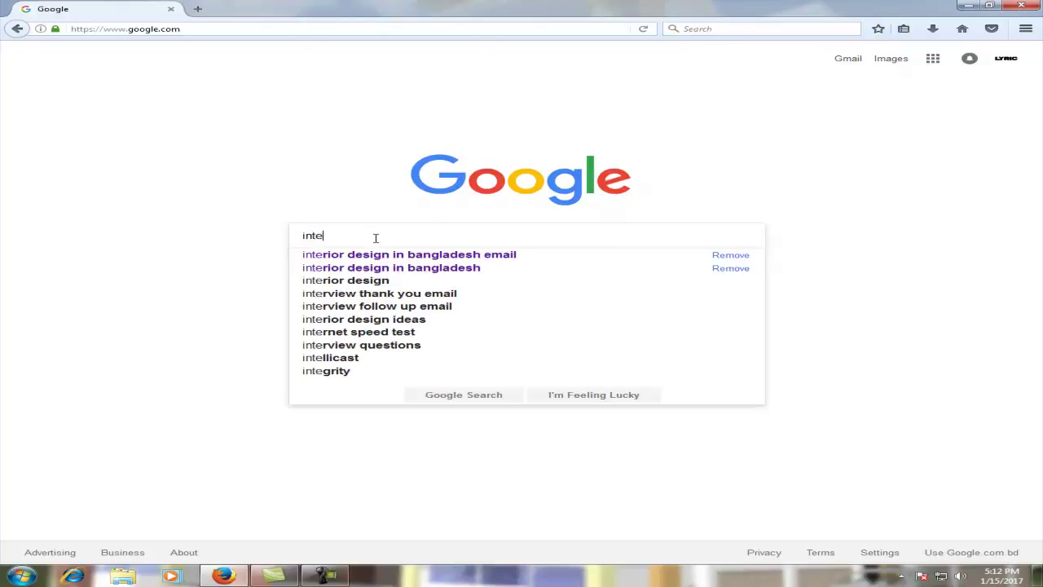
pyautogui.press('Down')
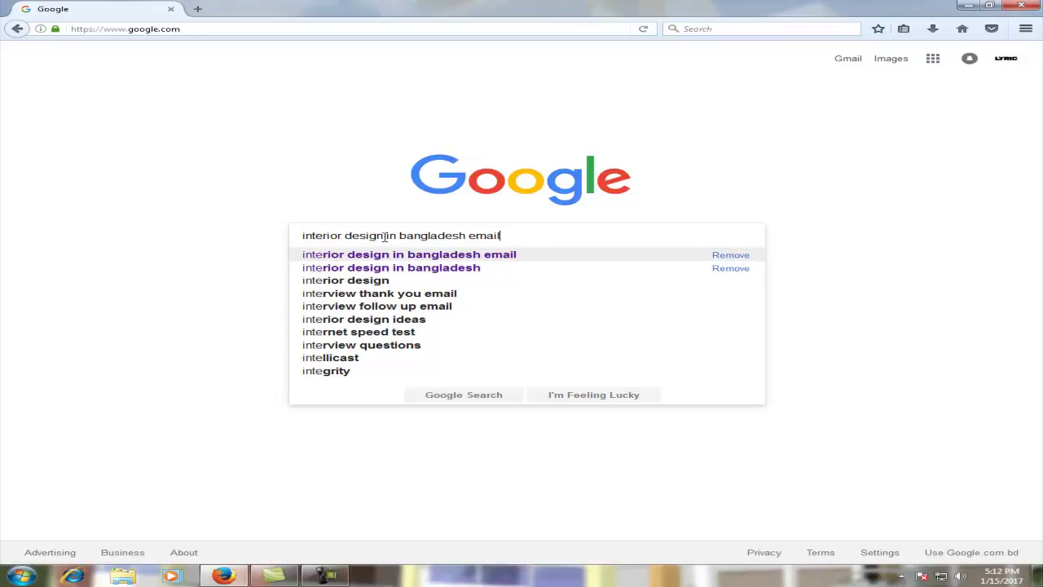
pyautogui.moveTo(384, 235); pyautogui.dragTo(300, 235)
pyautogui.moveTo(396, 235); pyautogui.dragTo(470, 238)
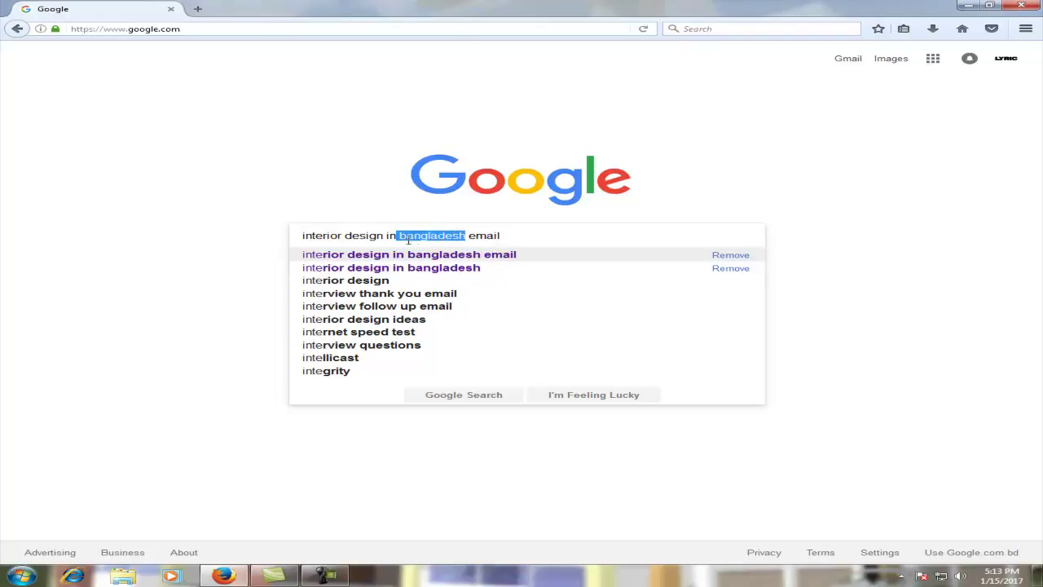
pyautogui.click(516, 236)
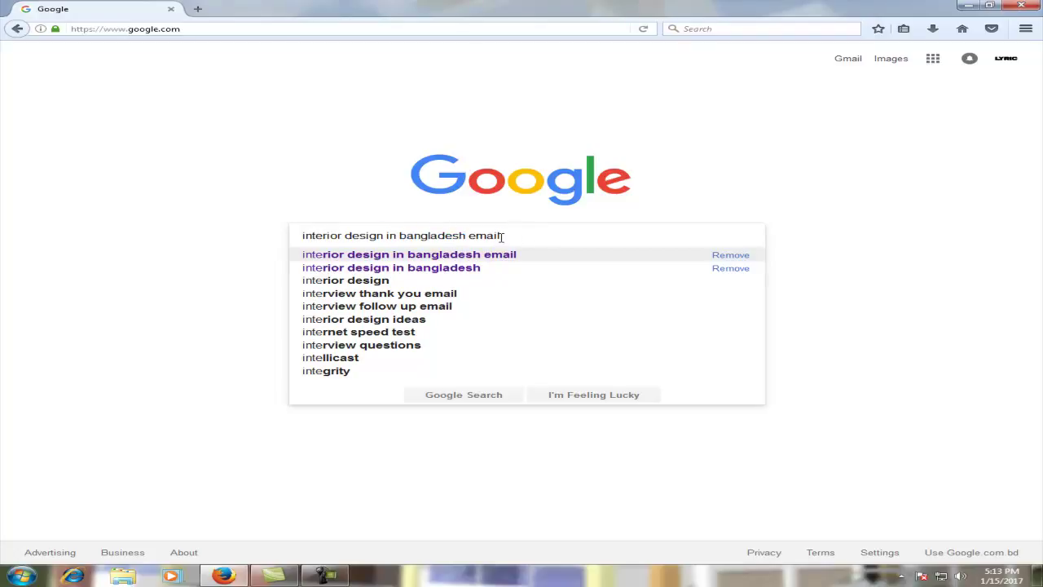
pyautogui.press('Return')
# Step: Select all the text on the results page and open a new browser tab
pyautogui.scroll(-10, 361, 334)
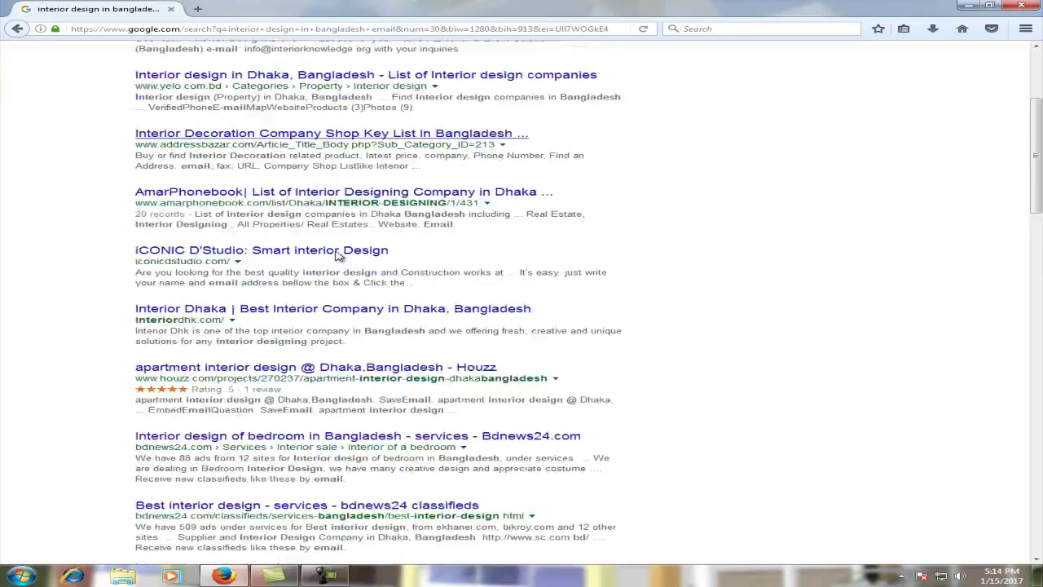
pyautogui.scroll(-10, 361, 334)
pyautogui.scroll(13, 432, 416)
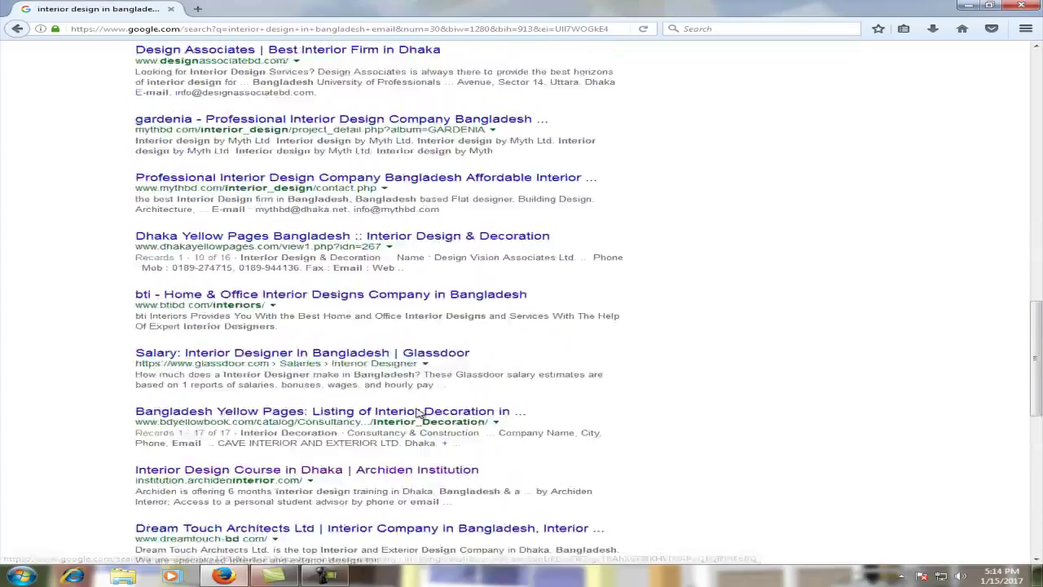
pyautogui.scroll(10, 432, 415)
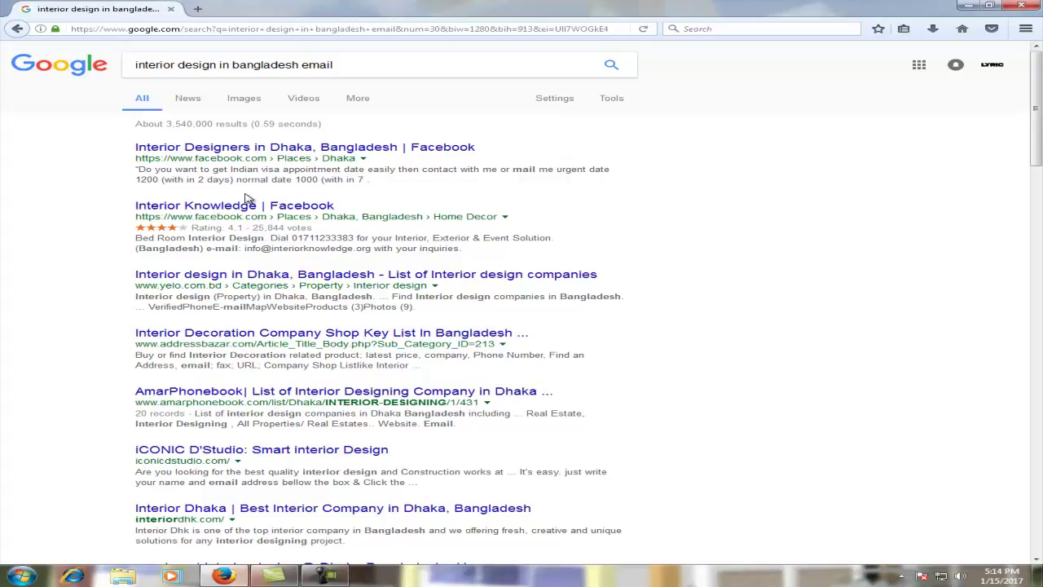
pyautogui.hotkey('ctrl', 'a')
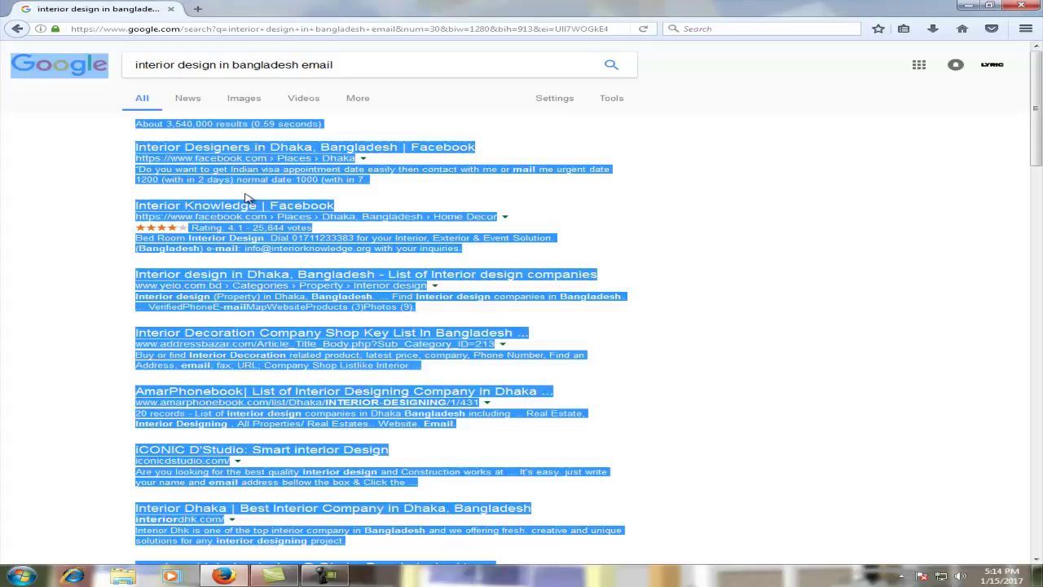
pyautogui.click(197, 8)
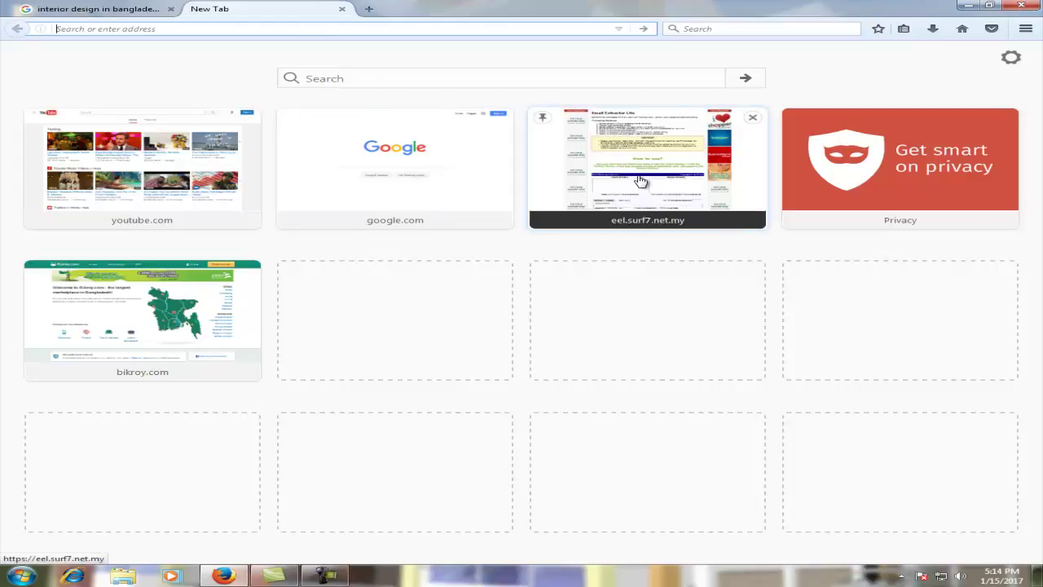
# Step: Open Email Extractor Lite and paste the copied Google results into its input window
pyautogui.click(617, 165)
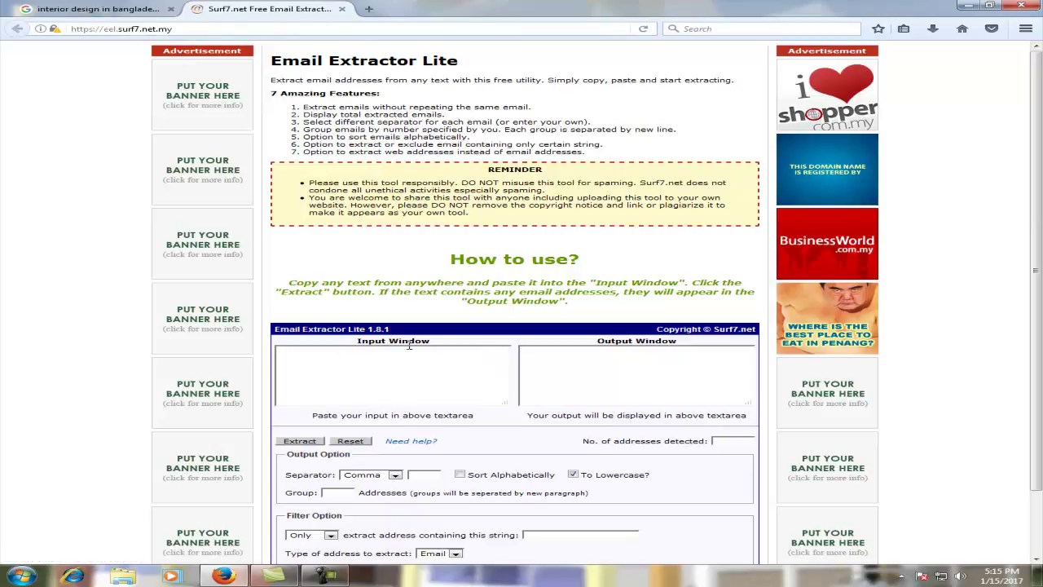
pyautogui.hotkey('ctrl', 'v')
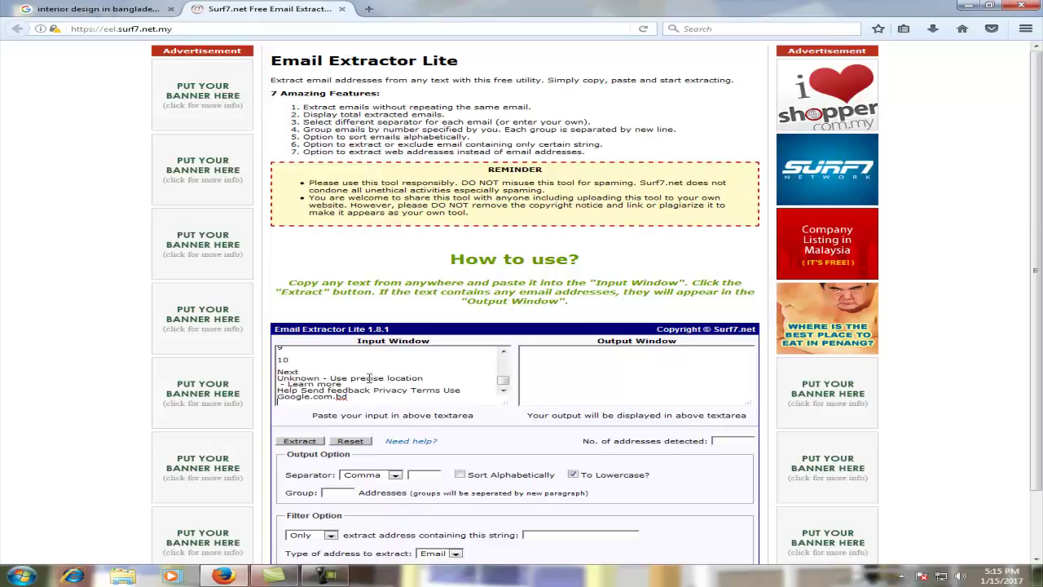
pyautogui.scroll(-2, 369, 378)
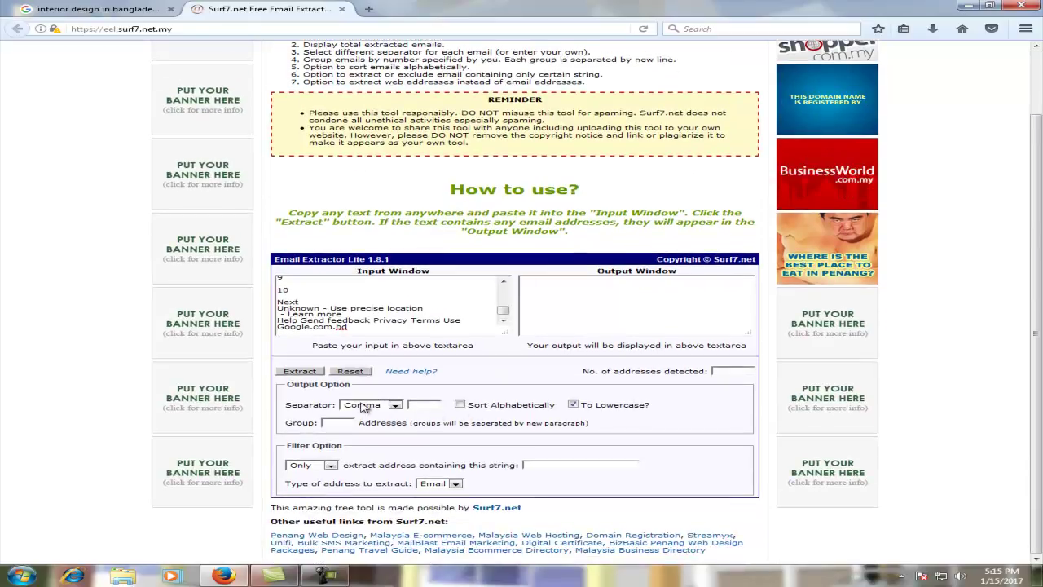
# Step: Set the separator to New Line, keep the Email type, extract, and select the 9 addresses
pyautogui.click(366, 405)
pyautogui.click(373, 437)
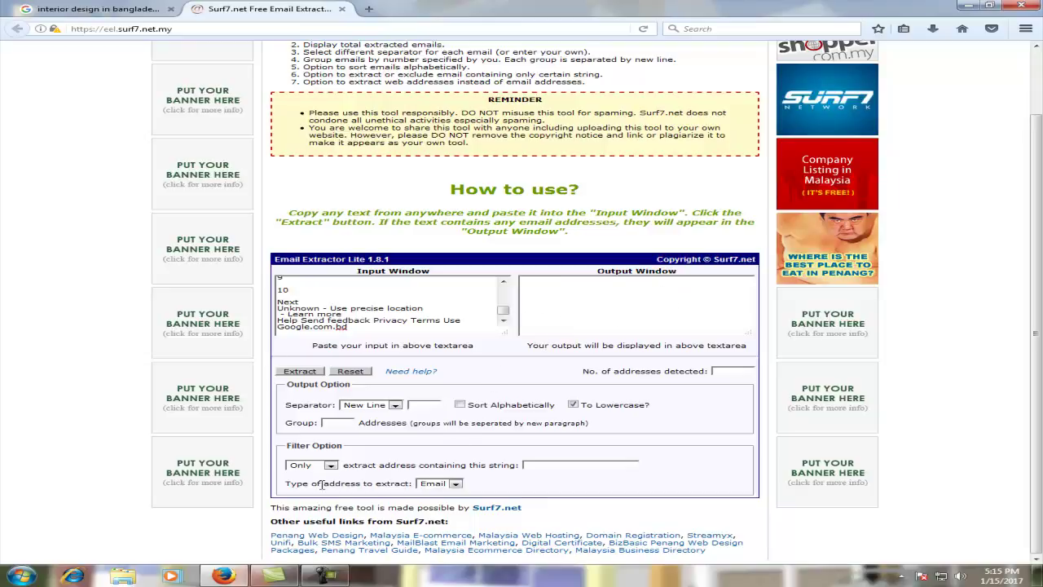
pyautogui.click(453, 484)
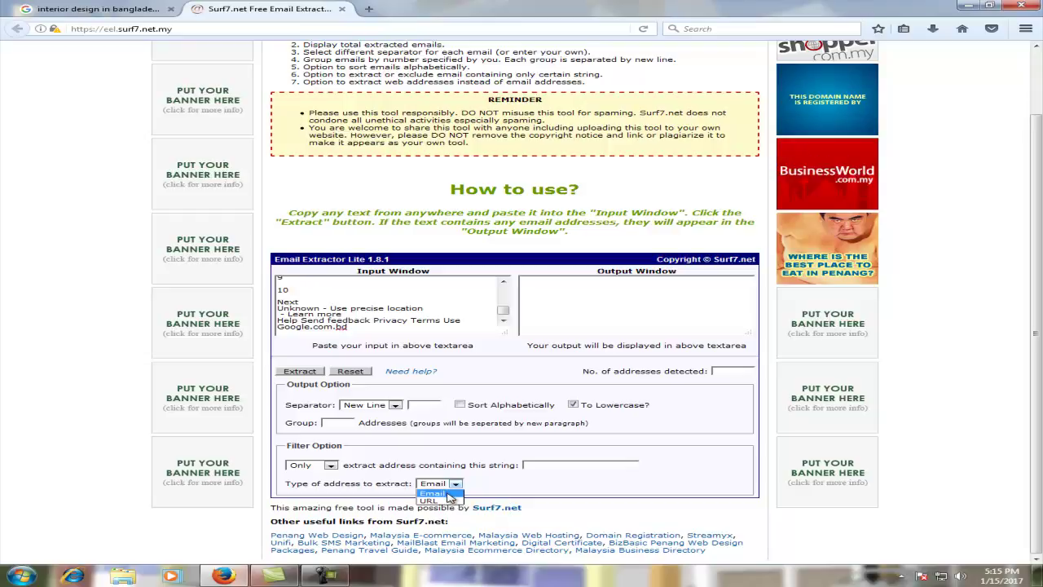
pyautogui.click(449, 495)
pyautogui.click(304, 373)
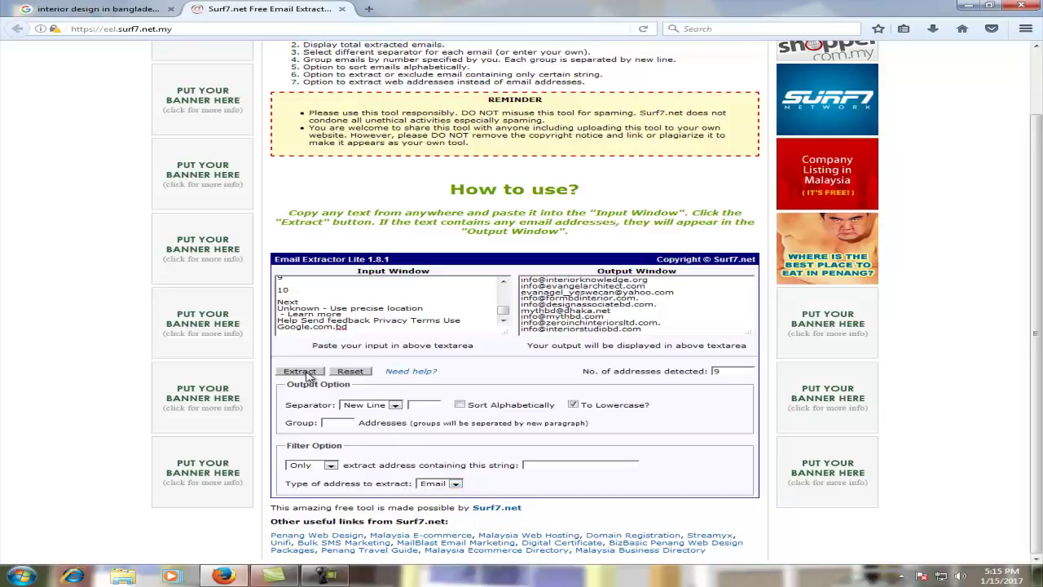
pyautogui.moveTo(598, 286); pyautogui.dragTo(517, 270)
pyautogui.click(661, 324)
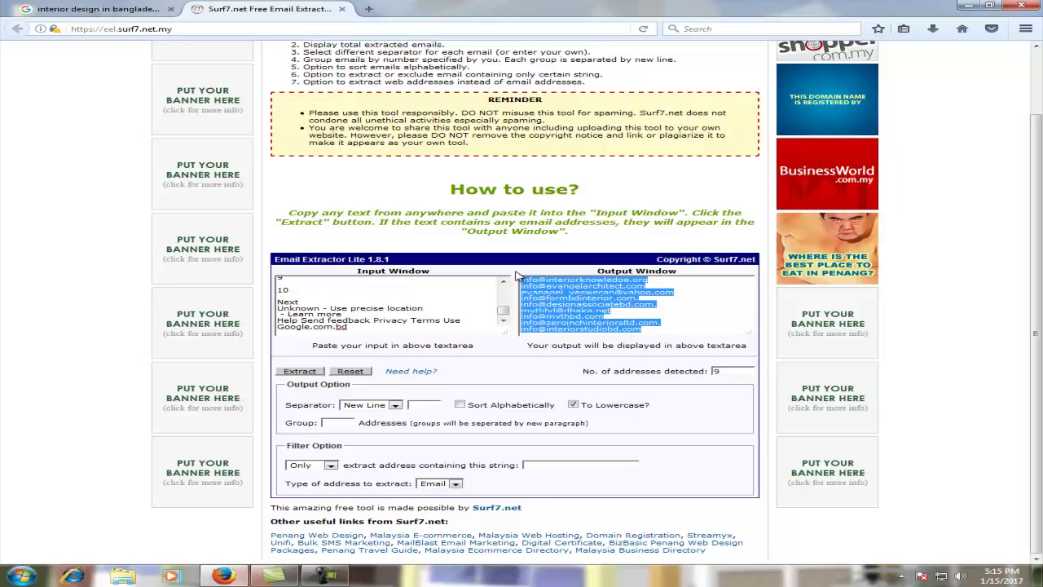
# Step: Launch Microsoft Excel from the Start menu's Office programs, then bring the extractor page back
pyautogui.press('super')
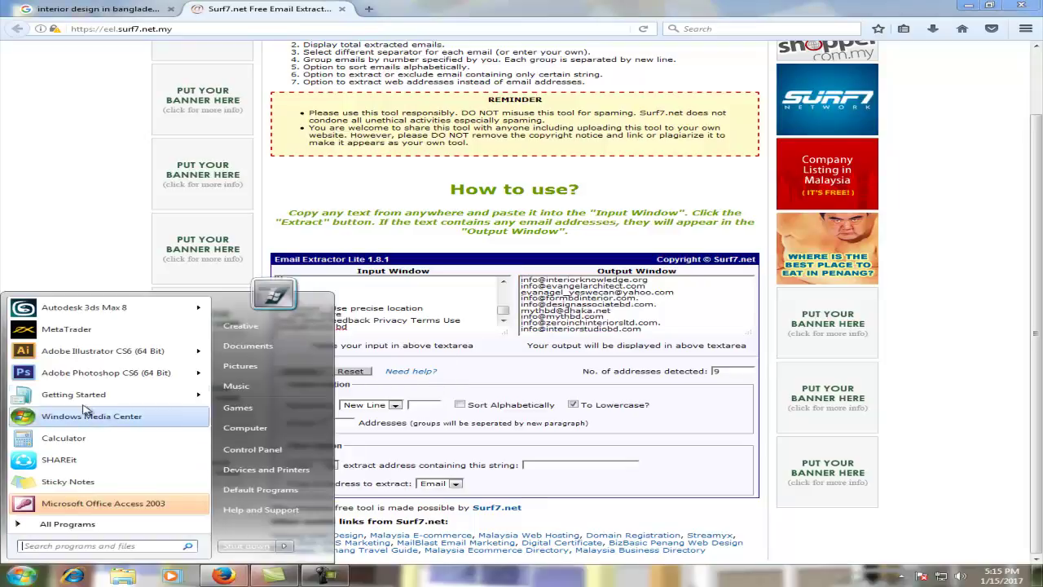
pyautogui.click(67, 523)
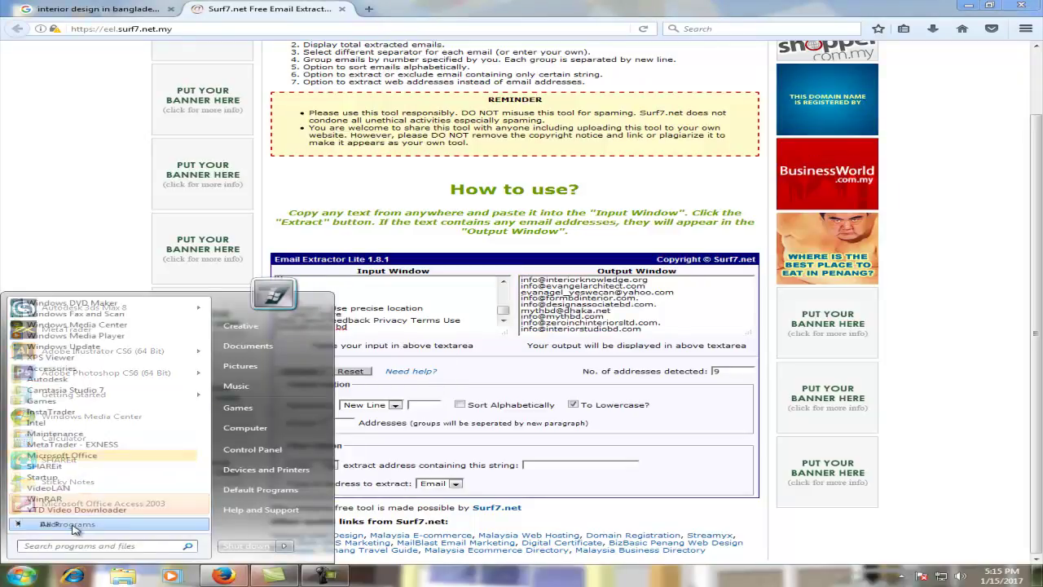
pyautogui.click(104, 454)
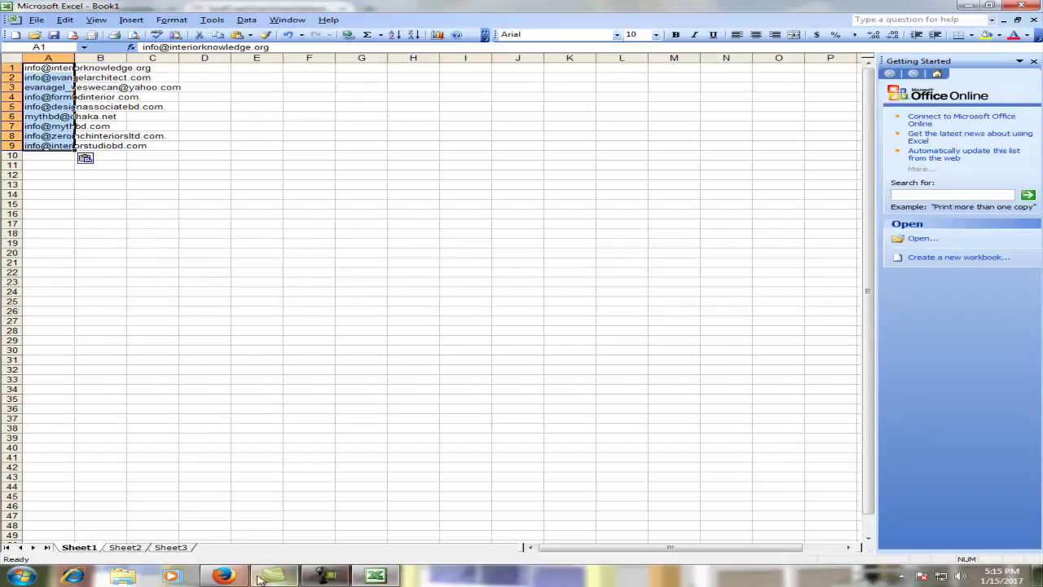
pyautogui.moveTo(224, 574)
pyautogui.click(237, 516)
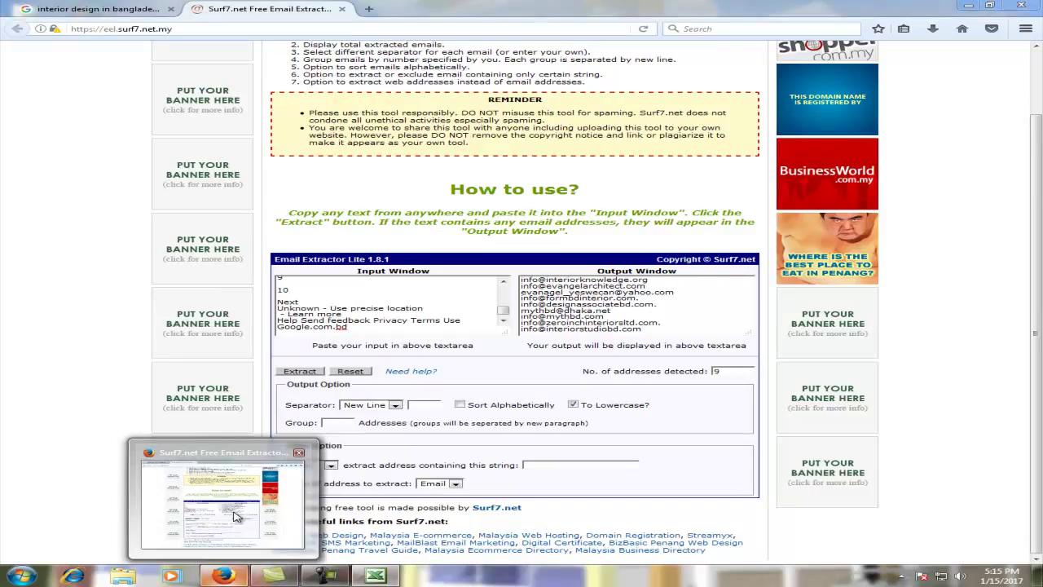
# Step: Return to the Google tab and select the existing search query
pyautogui.click(126, 10)
pyautogui.click(187, 65)
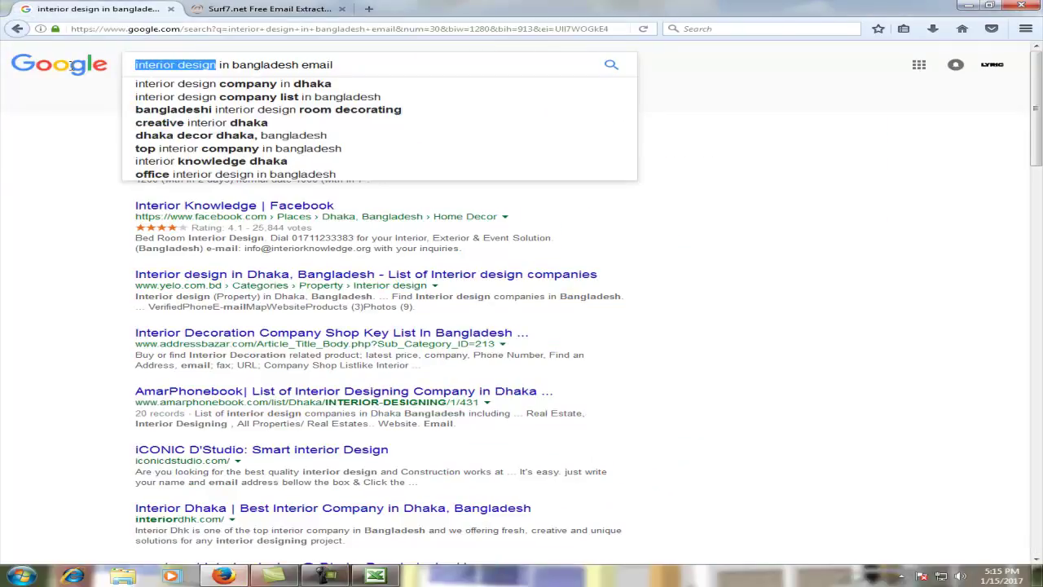
pyautogui.click(232, 71)
pyautogui.tripleClick(305, 68)
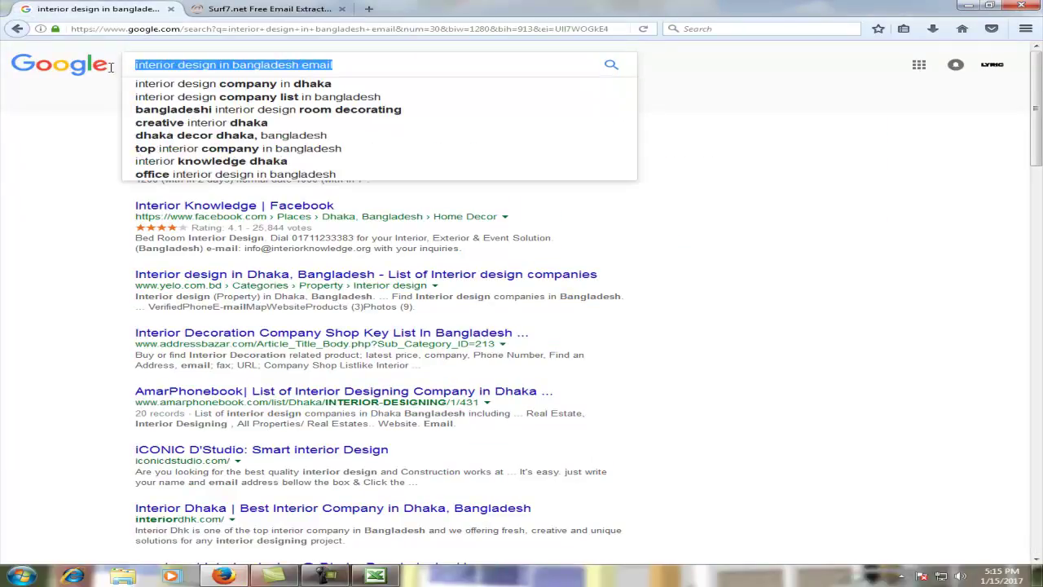
# Step: Search for 'graphic design in bangladesh email'
pyautogui.write('grap')
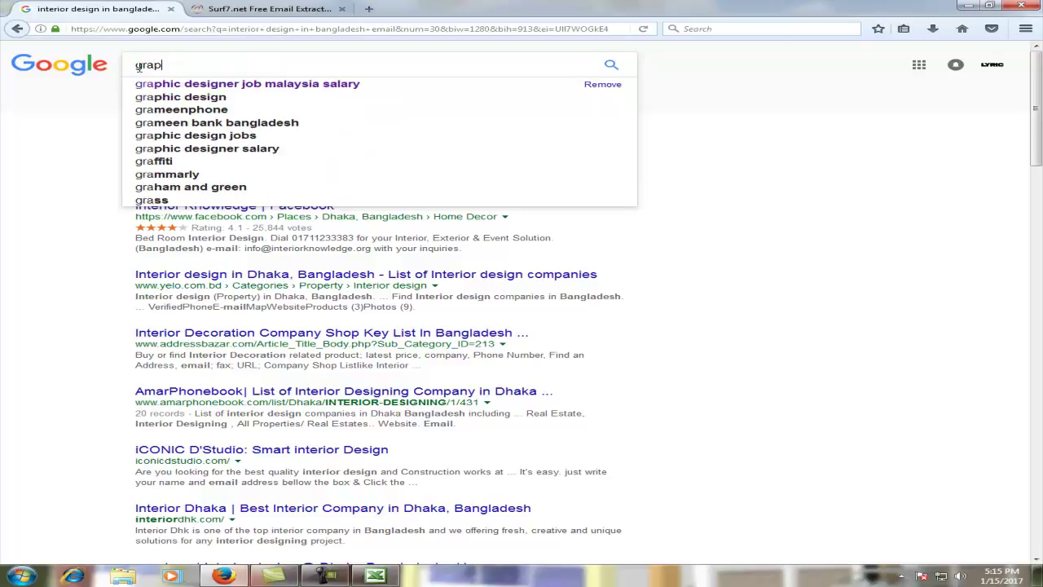
pyautogui.press('Down')
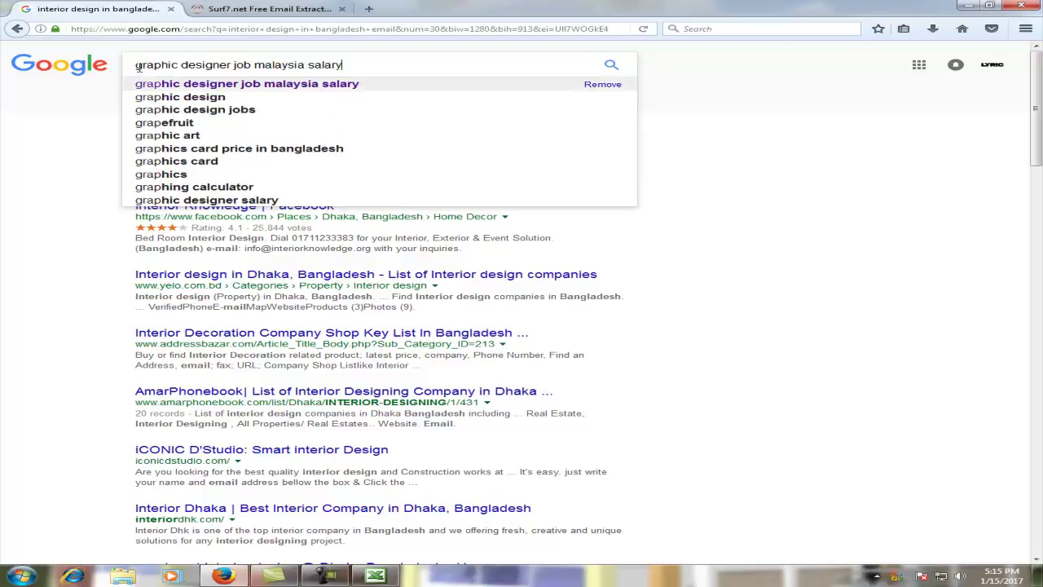
pyautogui.press('BackSpace')
pyautogui.press('BackSpace')
pyautogui.press('BackSpace')
pyautogui.press('BackSpace')
pyautogui.press('BackSpace')
pyautogui.press('BackSpace')
pyautogui.press('BackSpace')
pyautogui.press('BackSpace')
pyautogui.press('BackSpace')
pyautogui.press('BackSpace')
pyautogui.press('BackSpace')
pyautogui.press('BackSpace')
pyautogui.press('BackSpace')
pyautogui.press('BackSpace')
pyautogui.press('BackSpace')
pyautogui.press('BackSpace')
pyautogui.press('BackSpace')
pyautogui.press('BackSpace')
pyautogui.press('BackSpace')
pyautogui.press('BackSpace')
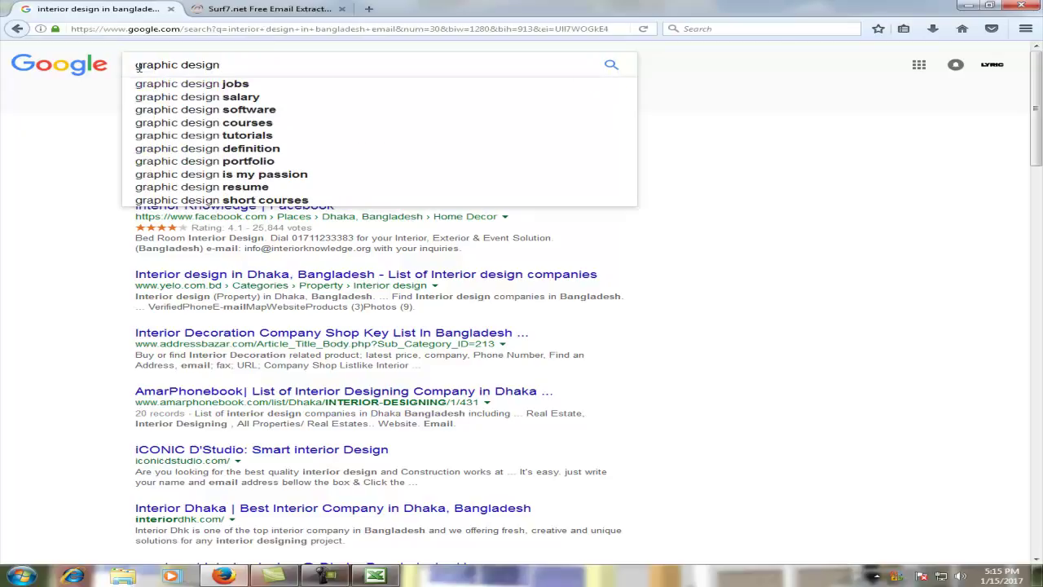
pyautogui.write('in')
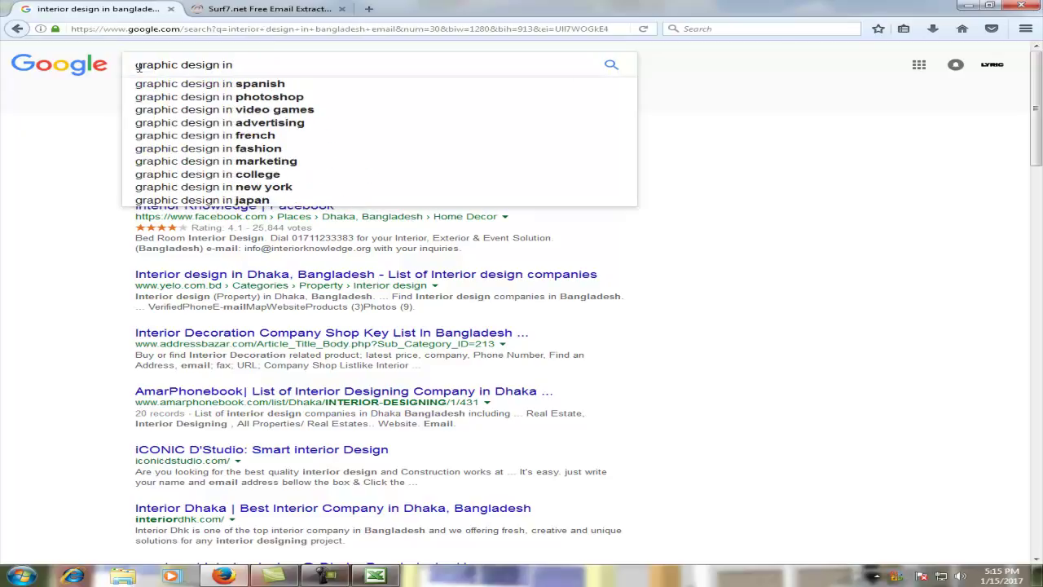
pyautogui.write(' bd')
pyautogui.press('BackSpace')
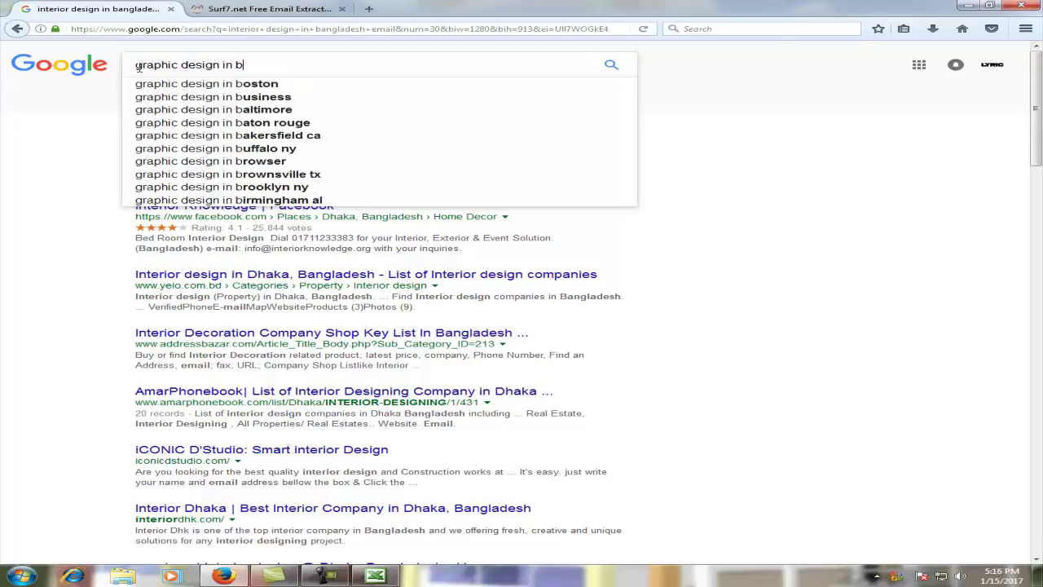
pyautogui.write('a')
pyautogui.write('ng')
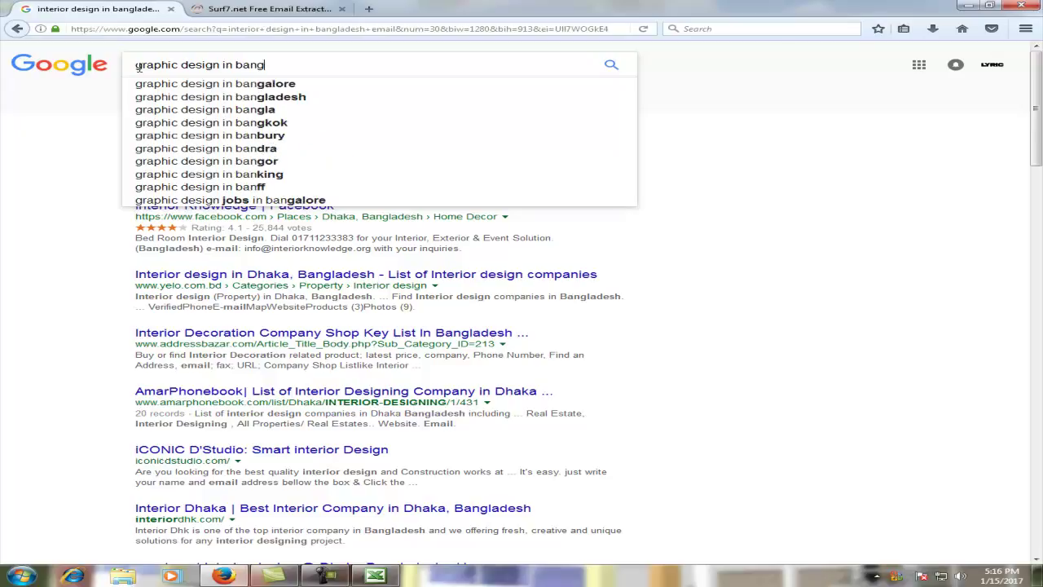
pyautogui.write('ladesh e')
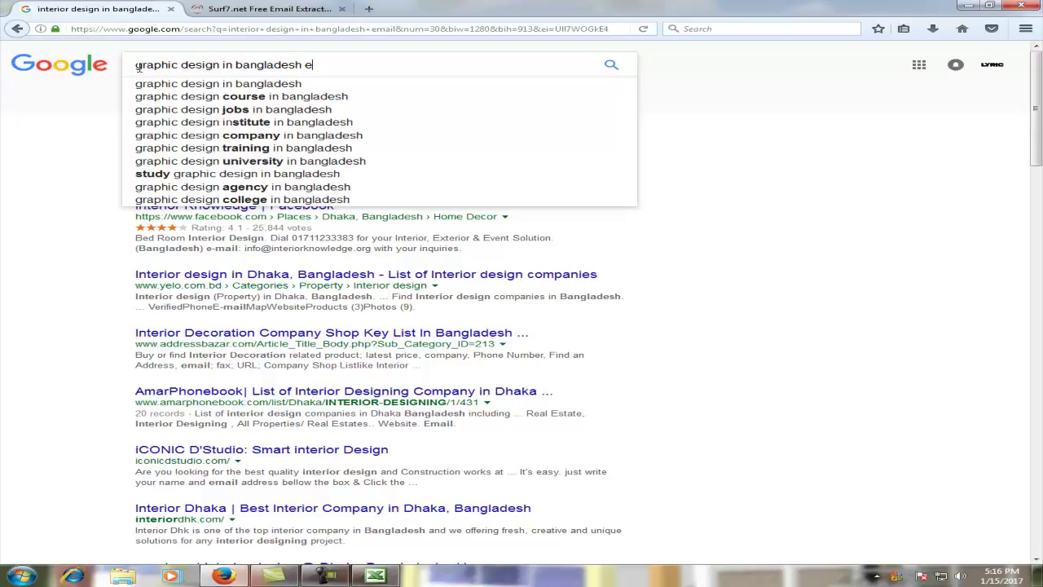
pyautogui.write('mail')
pyautogui.press('Return')
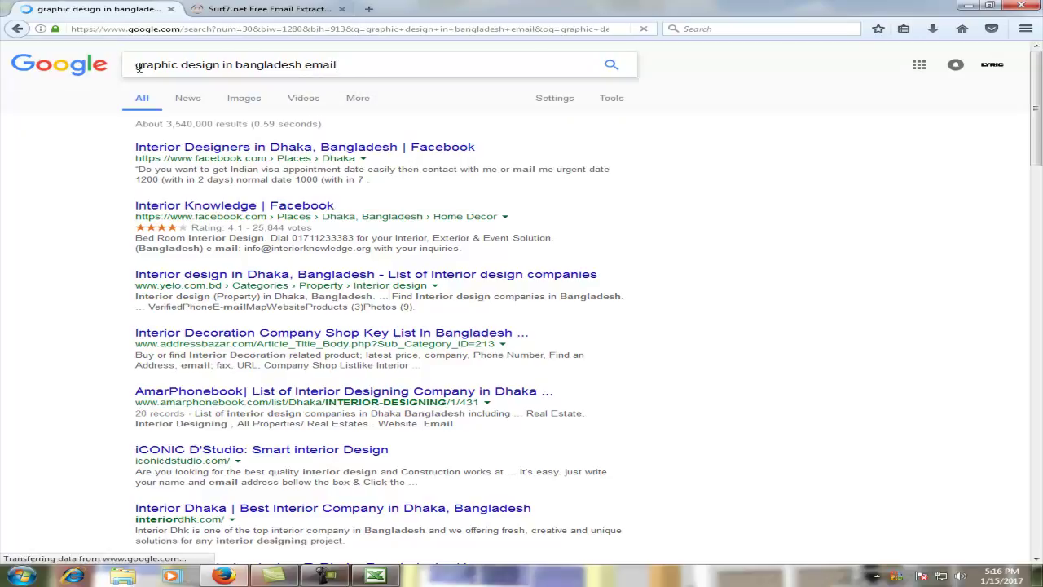
# Step: Select all the text on the new results page
pyautogui.scroll(-5, 272, 346)
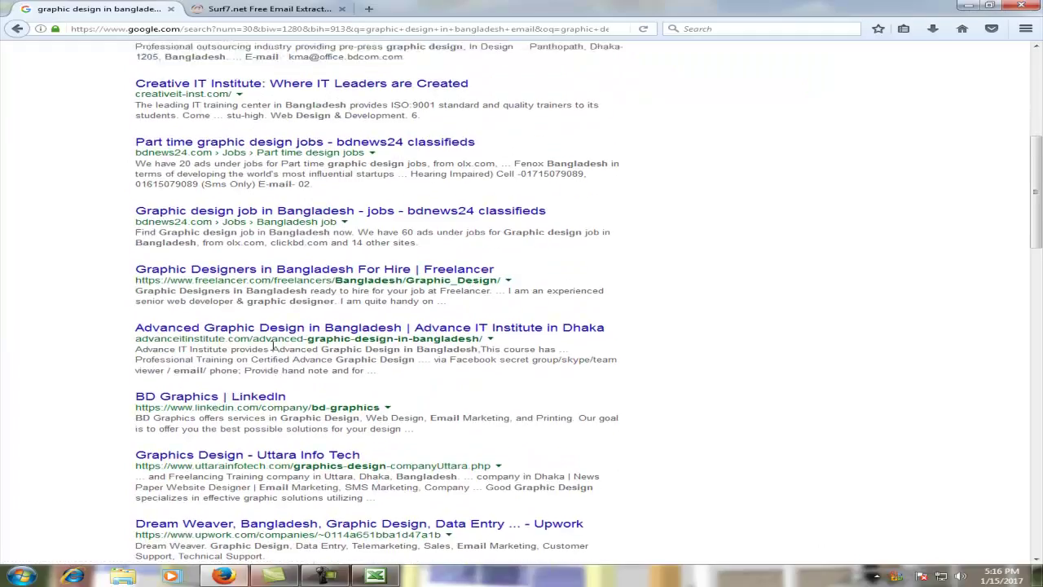
pyautogui.scroll(5, 272, 346)
pyautogui.hotkey('ctrl', 'a')
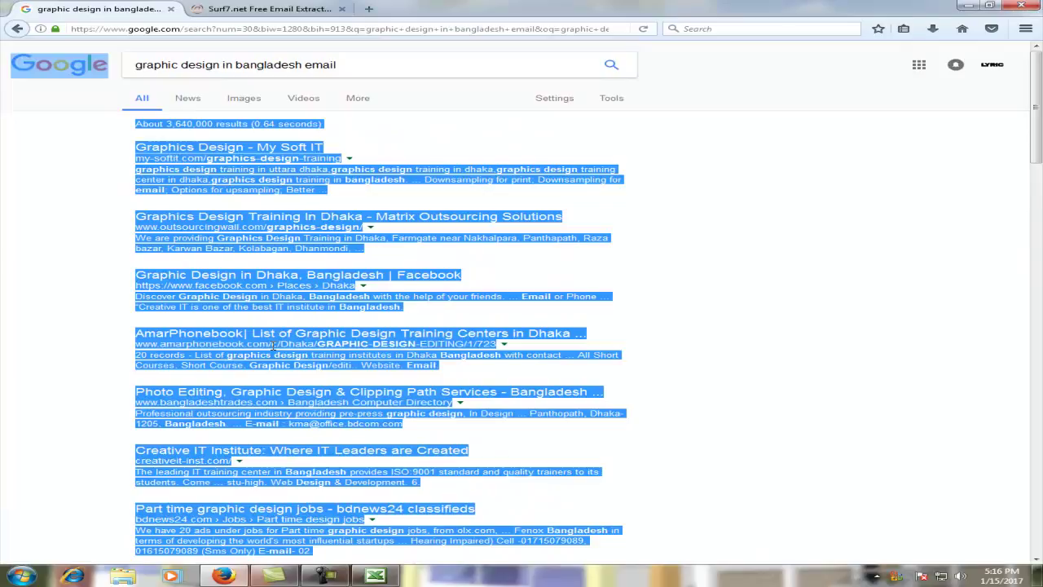
# Step: Reset the extractor, paste the new results, use the New Line separator, then extract and select the addresses
pyautogui.click(277, 9)
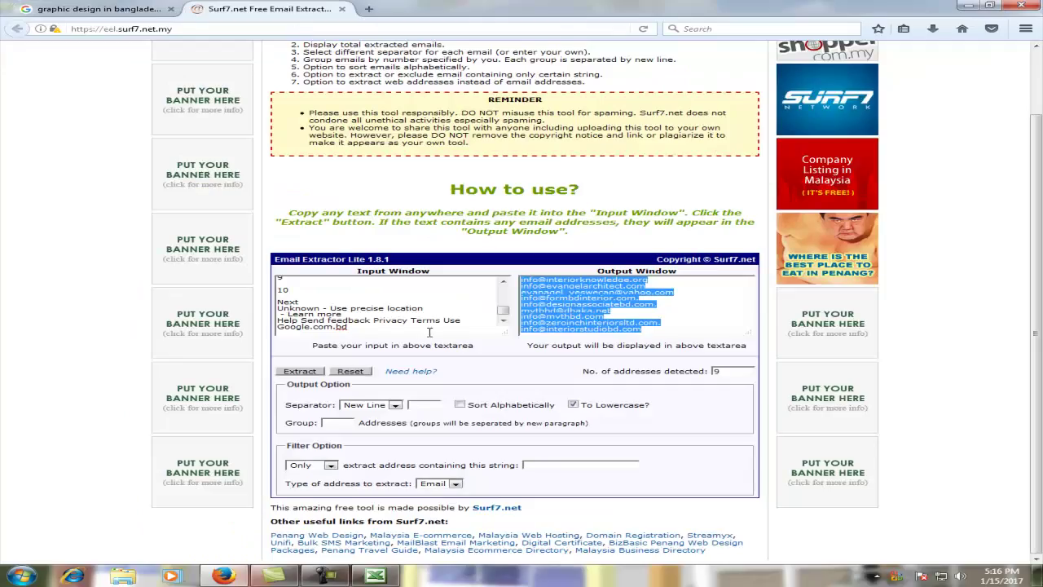
pyautogui.click(350, 370)
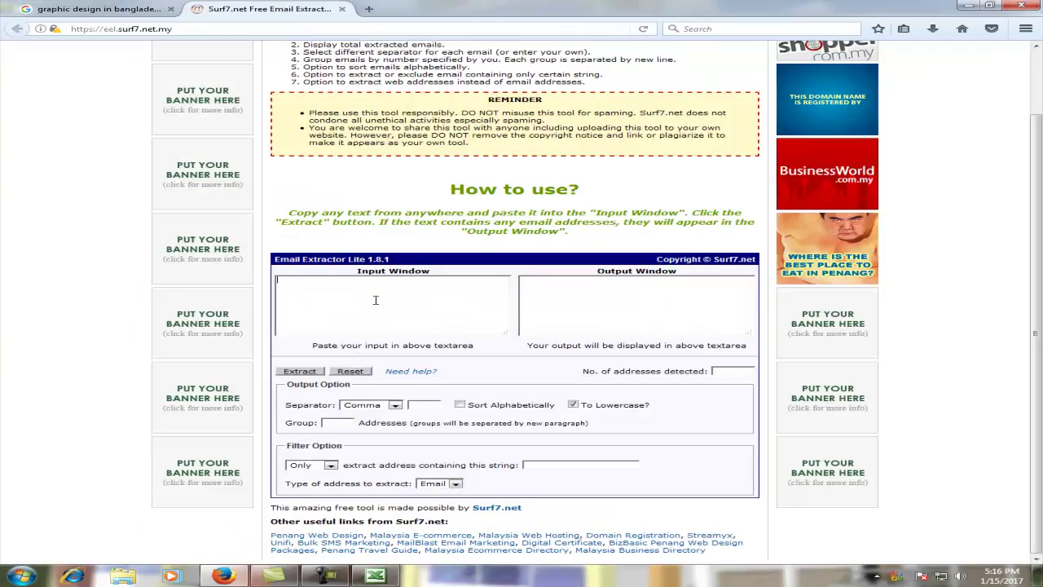
pyautogui.hotkey('ctrl', 'v')
pyautogui.click(394, 405)
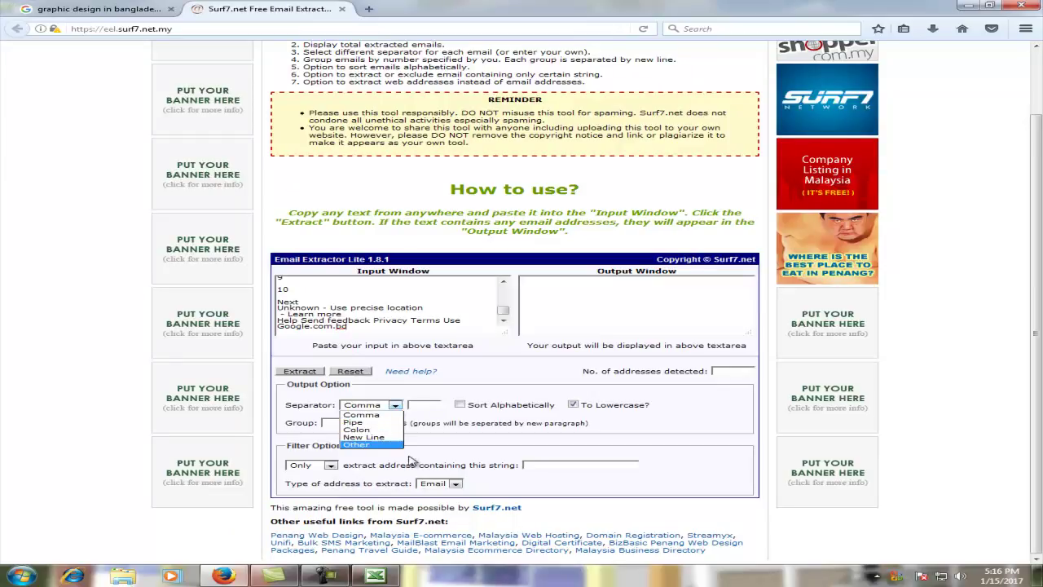
pyautogui.click(383, 437)
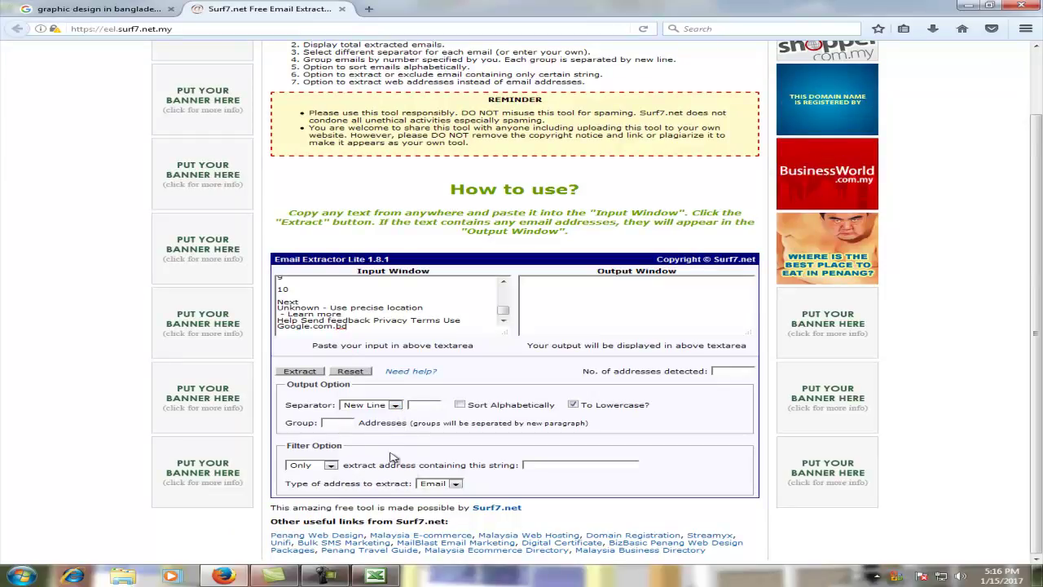
pyautogui.click(310, 372)
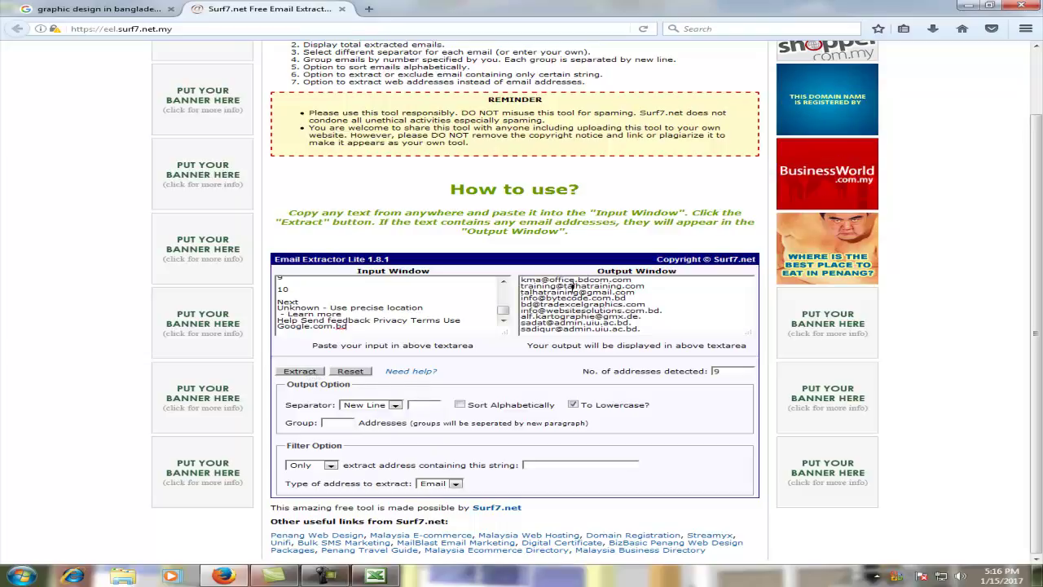
pyautogui.moveTo(573, 287); pyautogui.dragTo(525, 268)
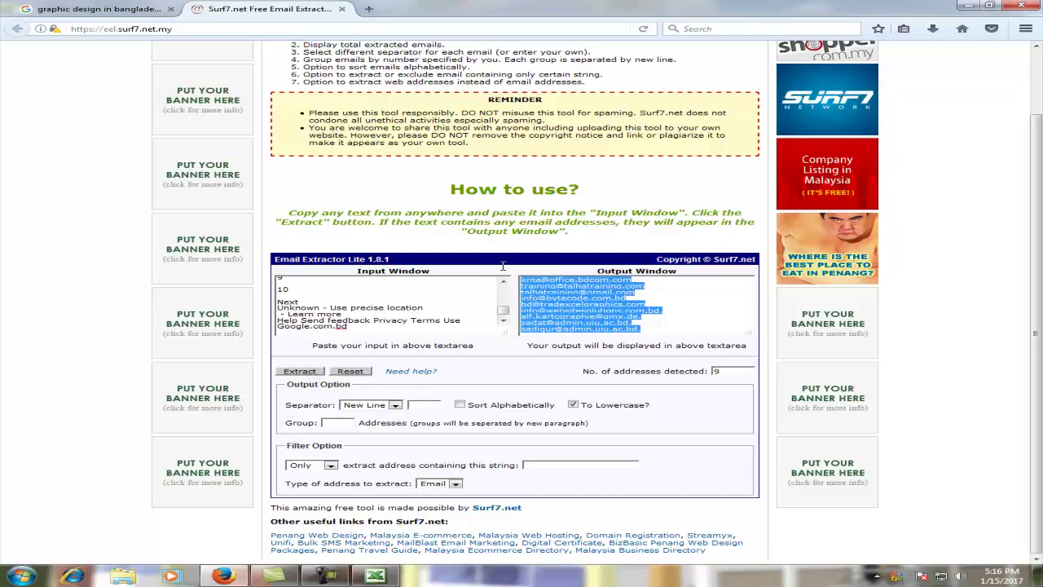